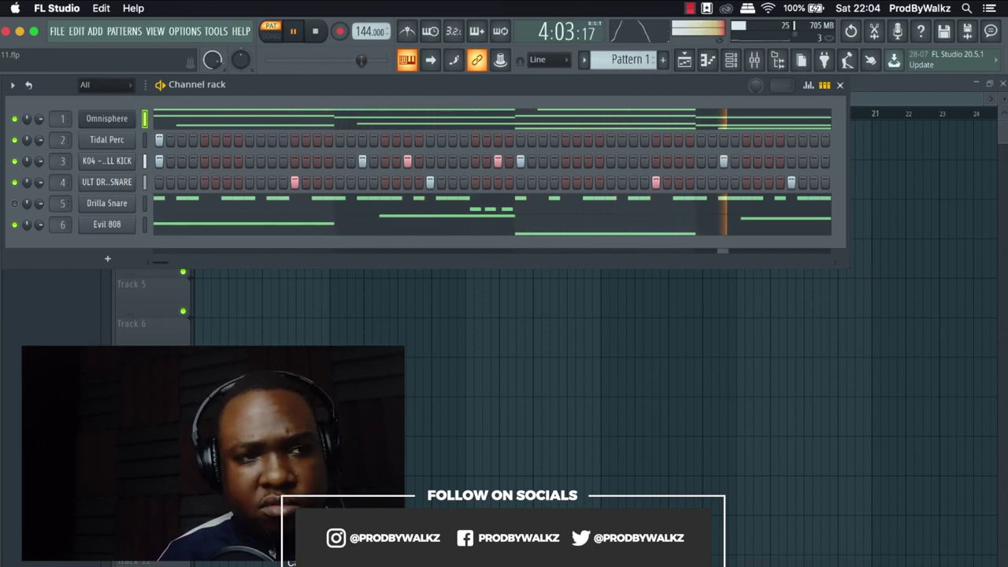
Step: Stop the pattern, hide the Channel rack, zoom the Playlist out and play from bar 17
click(317, 32)
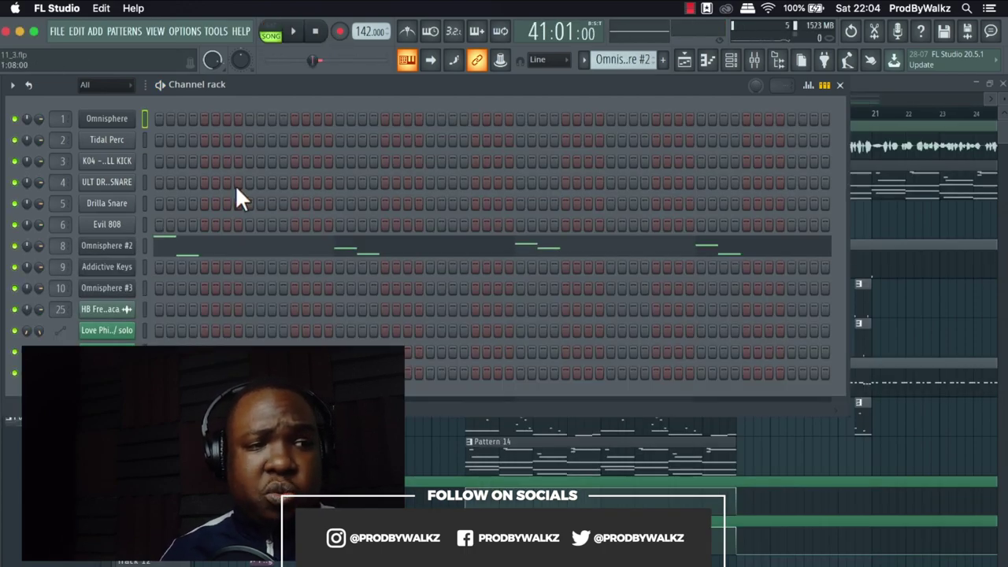
key(F6)
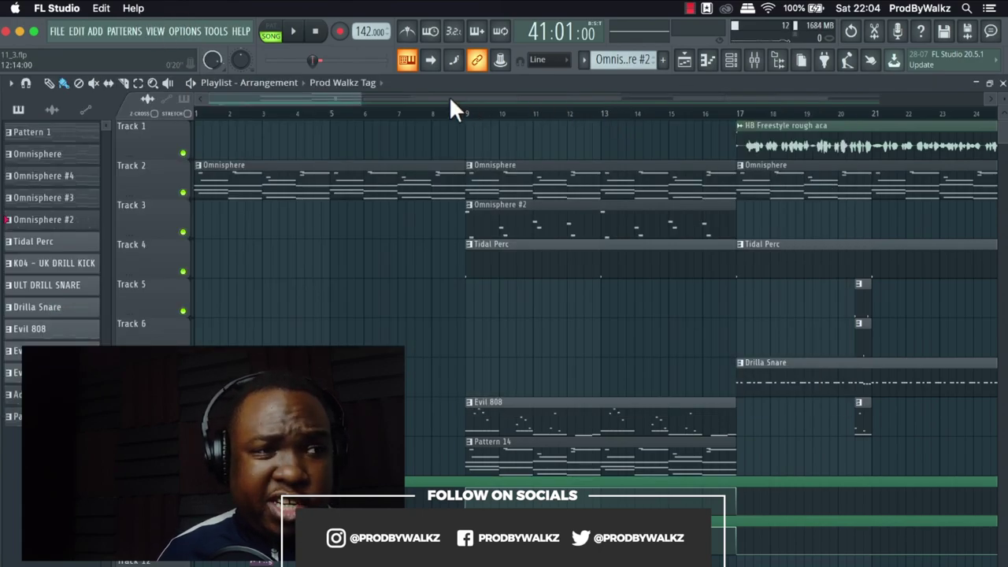
drag(363, 99, 711, 101)
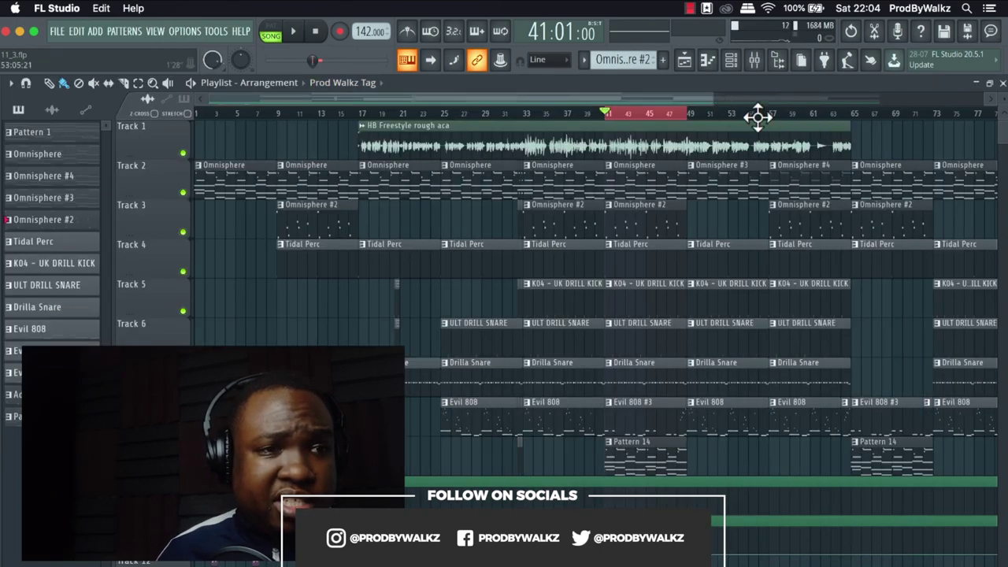
scroll(598, 236, down, 3)
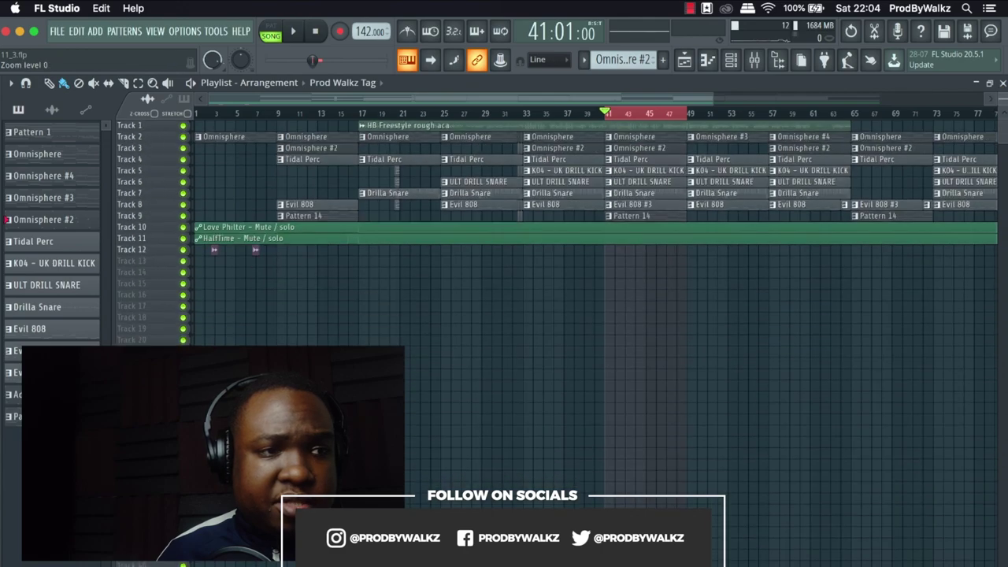
click(359, 113)
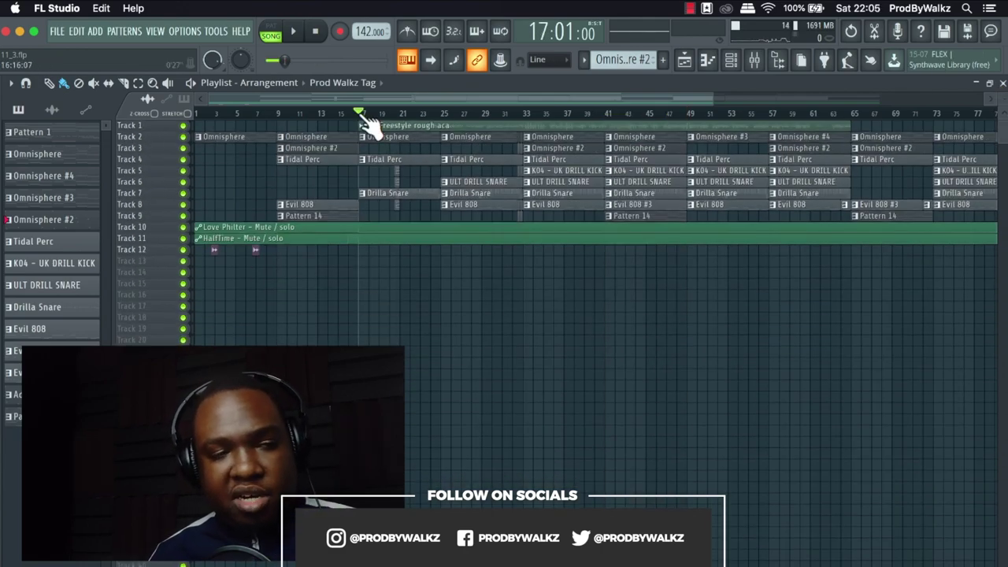
key(space)
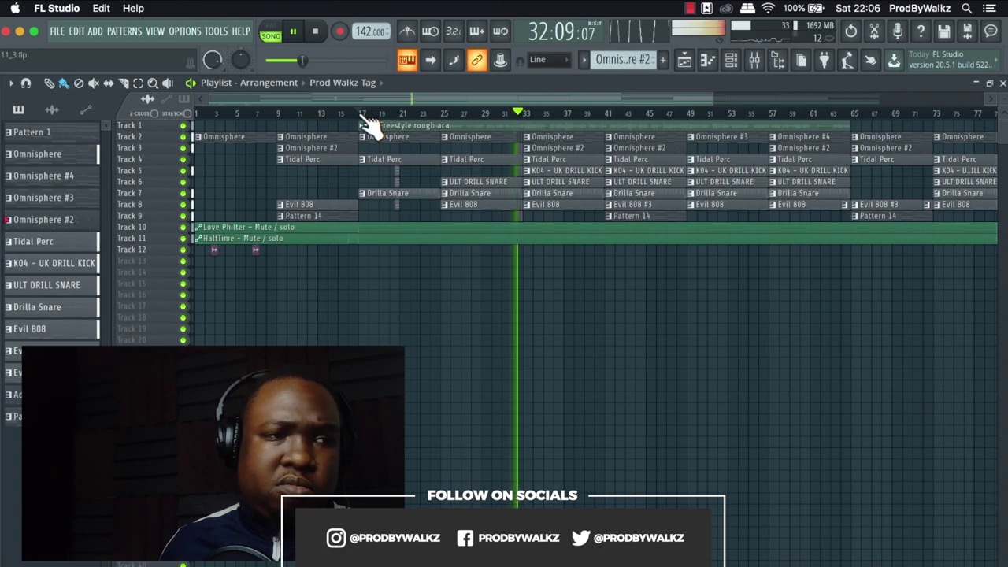
Step: Stop the song, bring the Channel rack in front of the mixer and audition Pattern 1
click(318, 33)
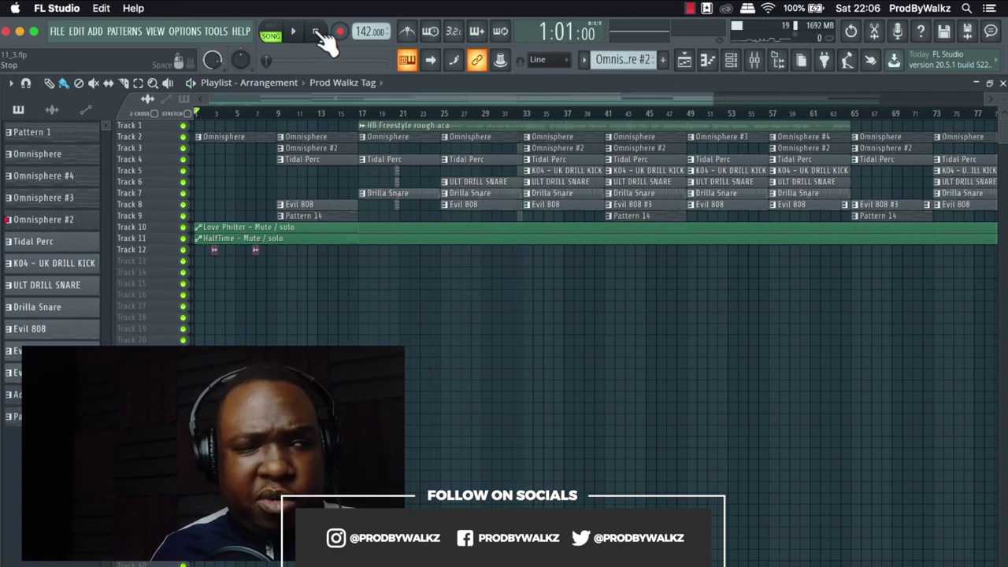
click(685, 62)
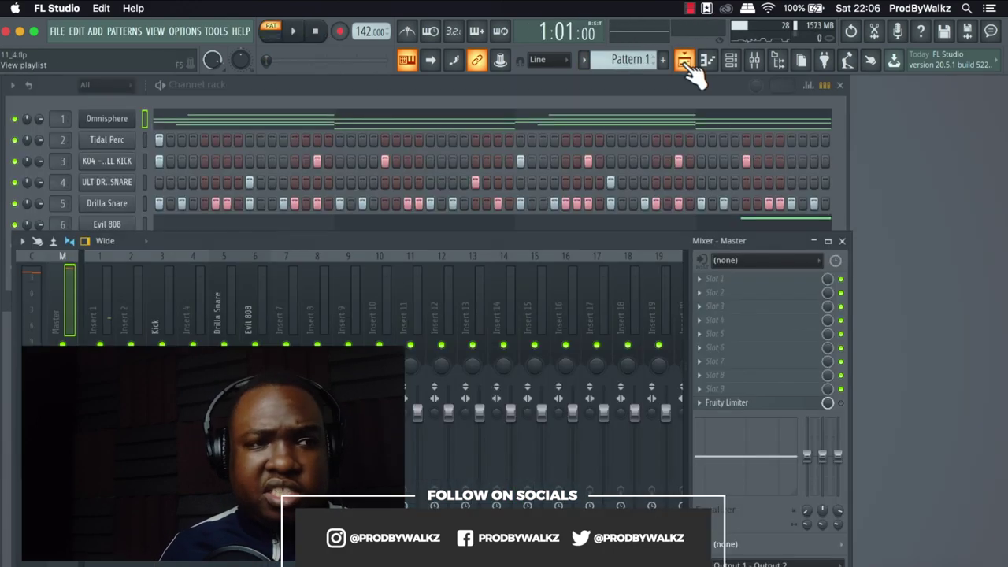
click(676, 80)
key(space)
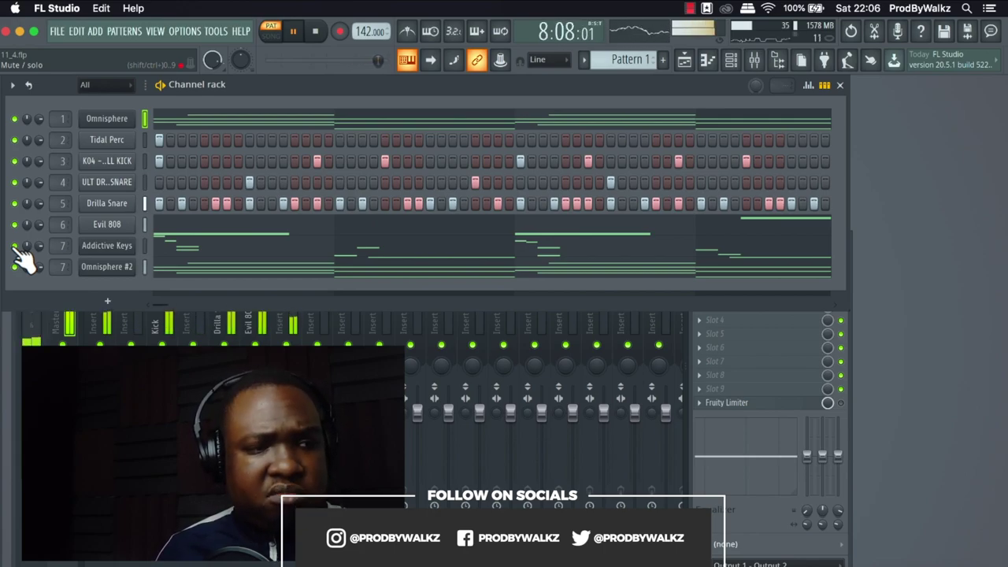
click(332, 36)
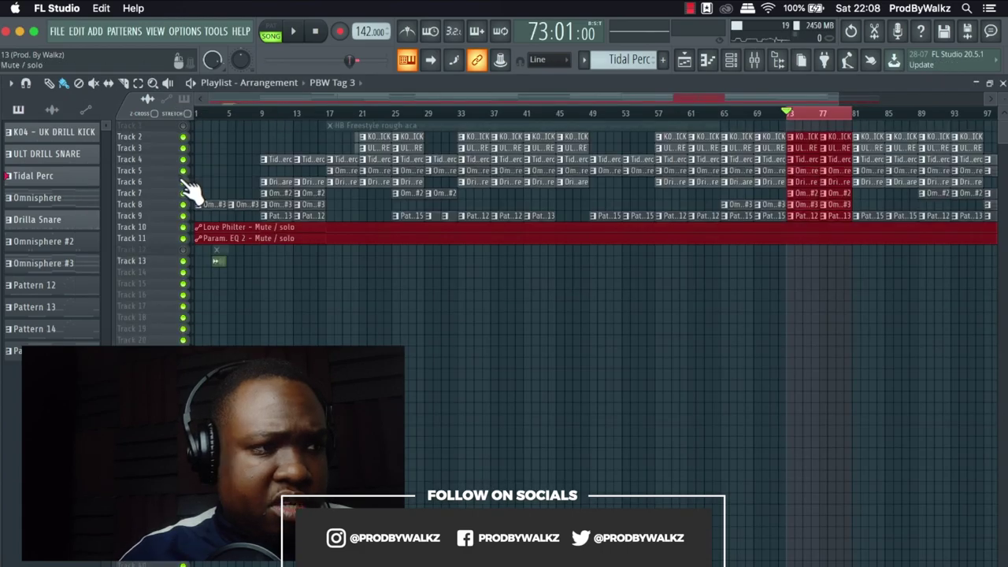
Step: Solo Track 5 and check the Guitar mixer track's effects during playback
ctrl+click(182, 181)
key(space)
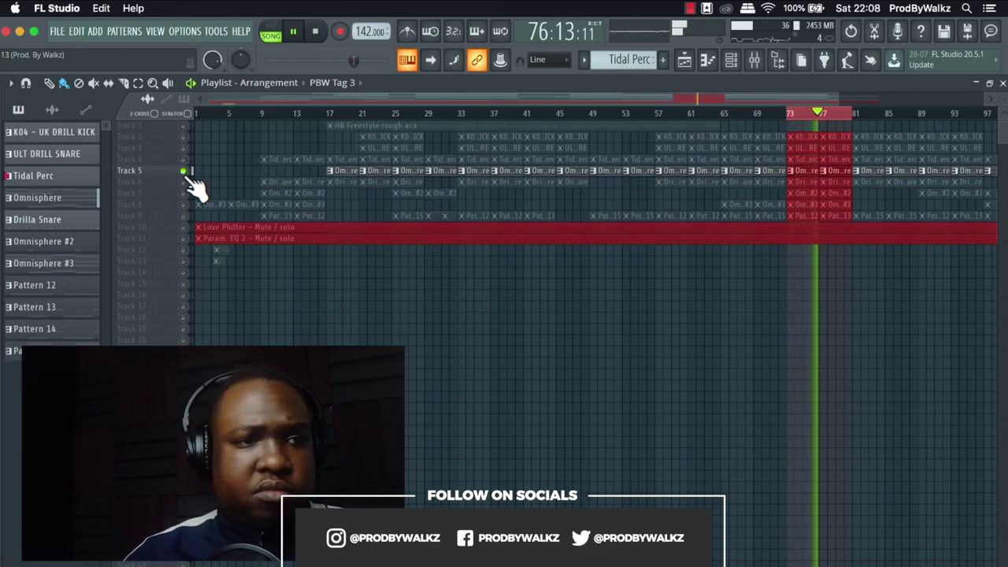
click(756, 61)
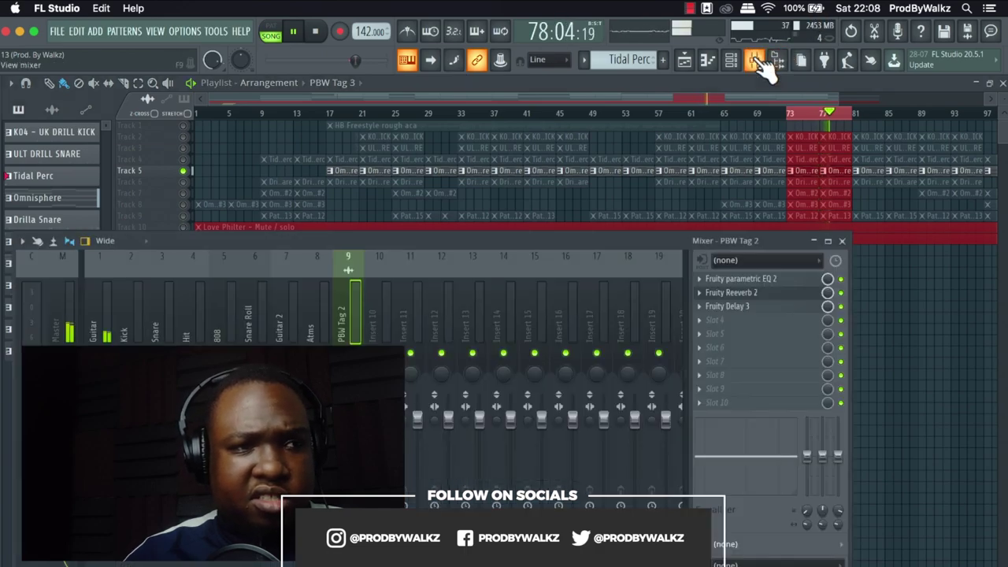
click(107, 300)
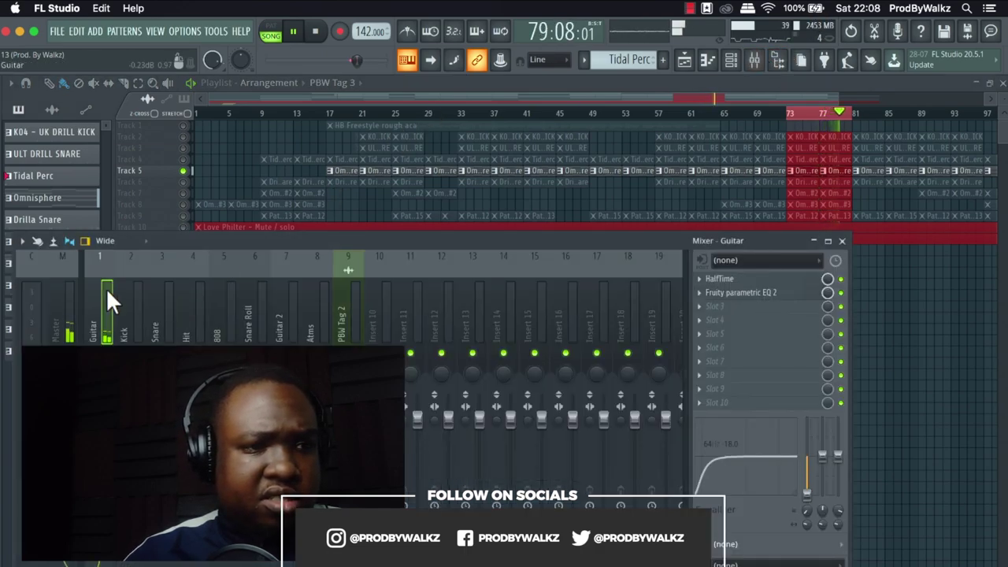
click(842, 241)
key(space)
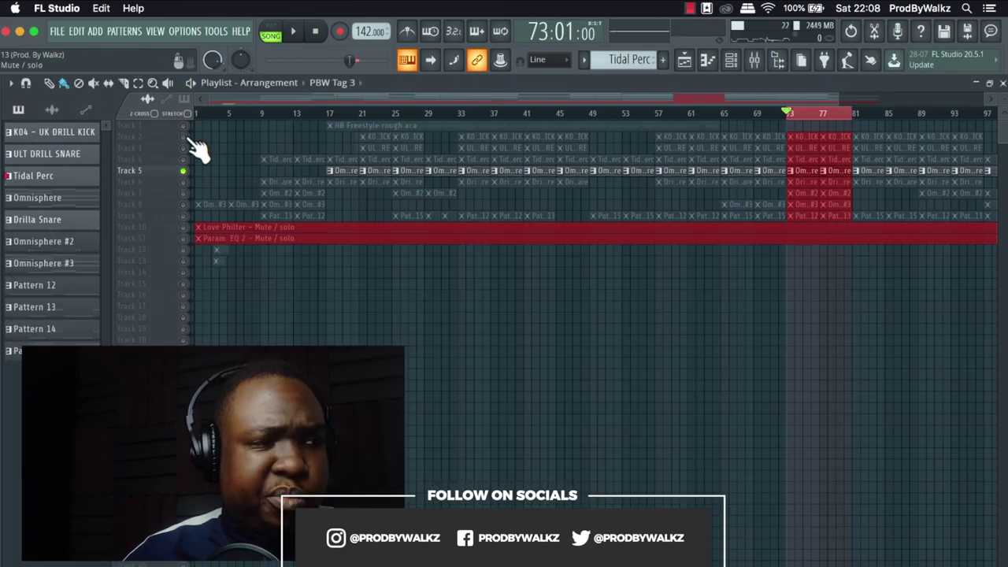
Step: Unmute Tracks 2 and 3, compare the ULT DRILL SNARE muted and unmuted, then unmute Tidal Perc
click(184, 137)
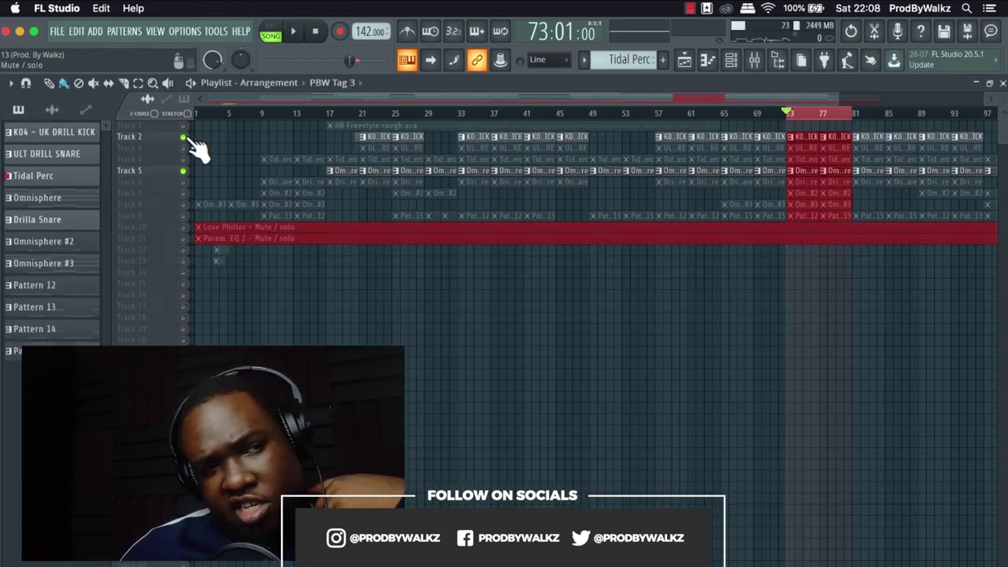
key(space)
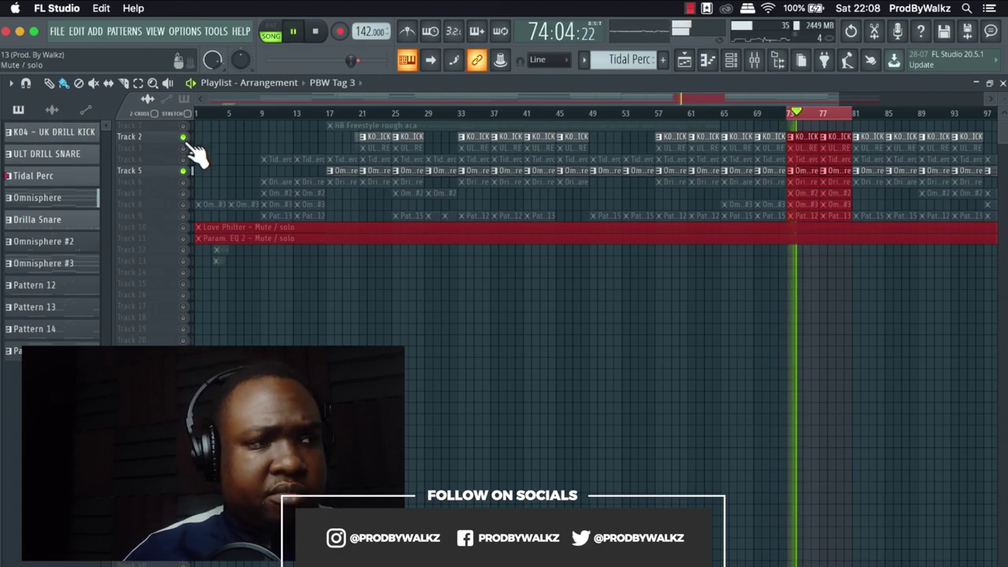
click(184, 148)
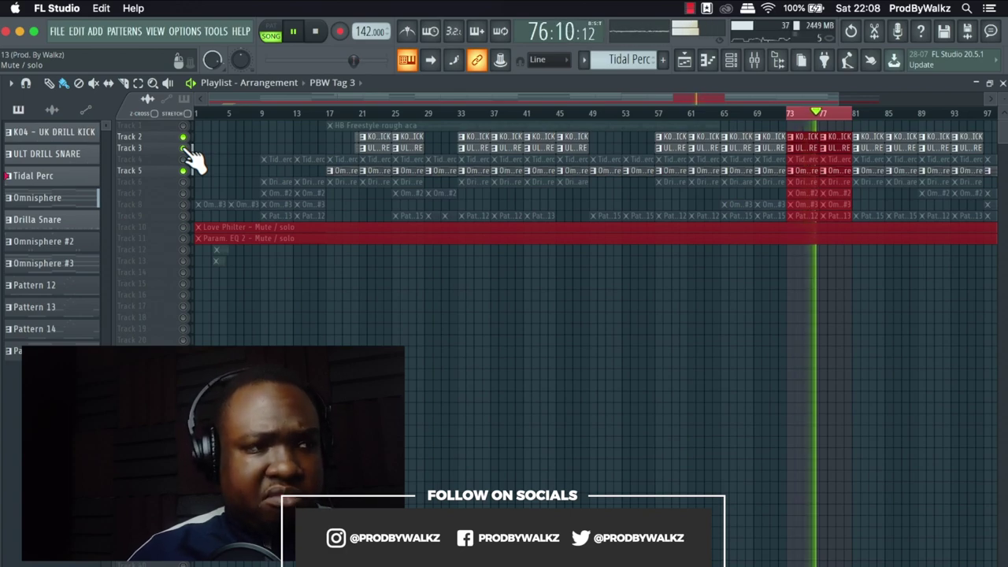
click(183, 148)
click(184, 148)
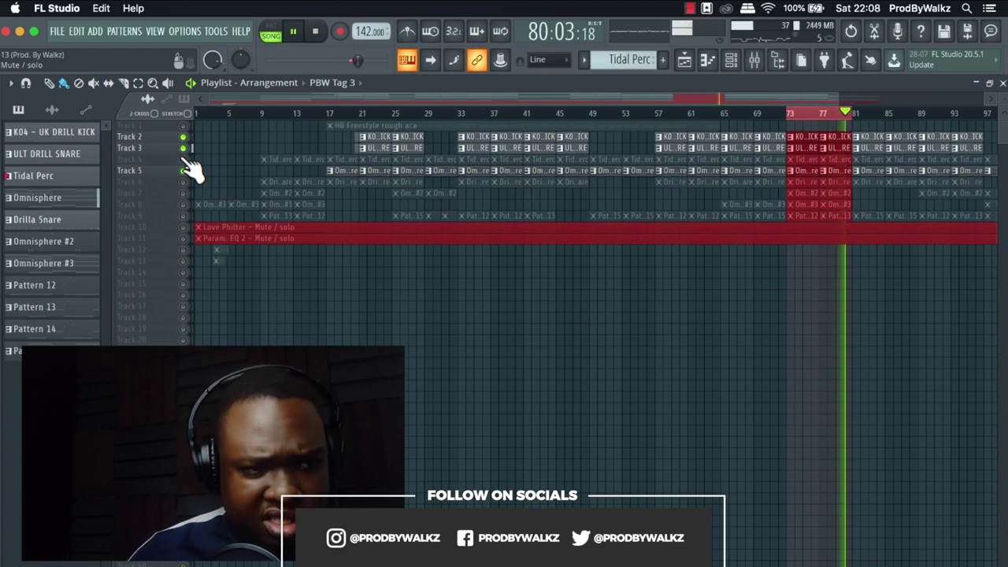
click(183, 159)
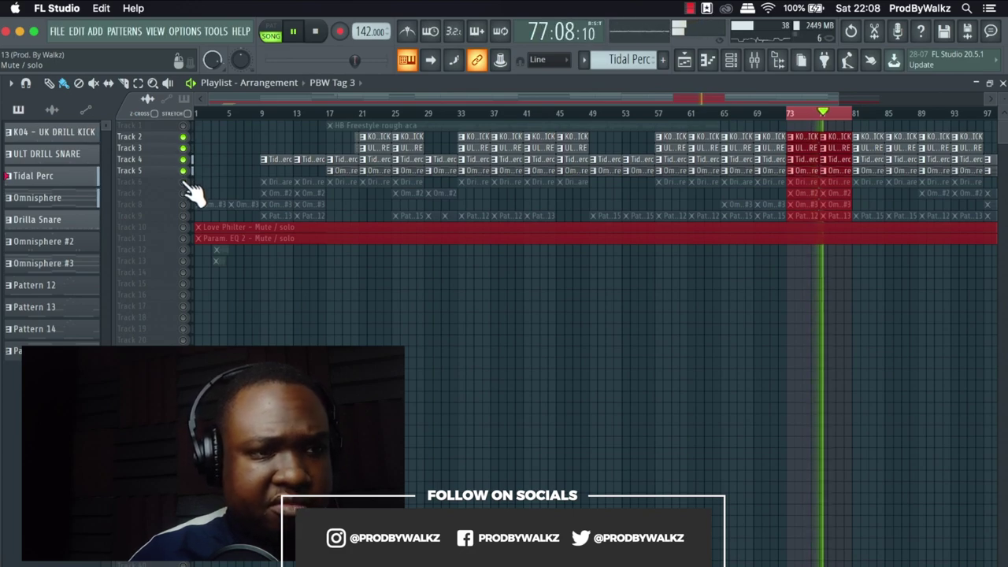
Step: Unmute the drill snare track and play from bar 73
scroll(189, 193, down, 1)
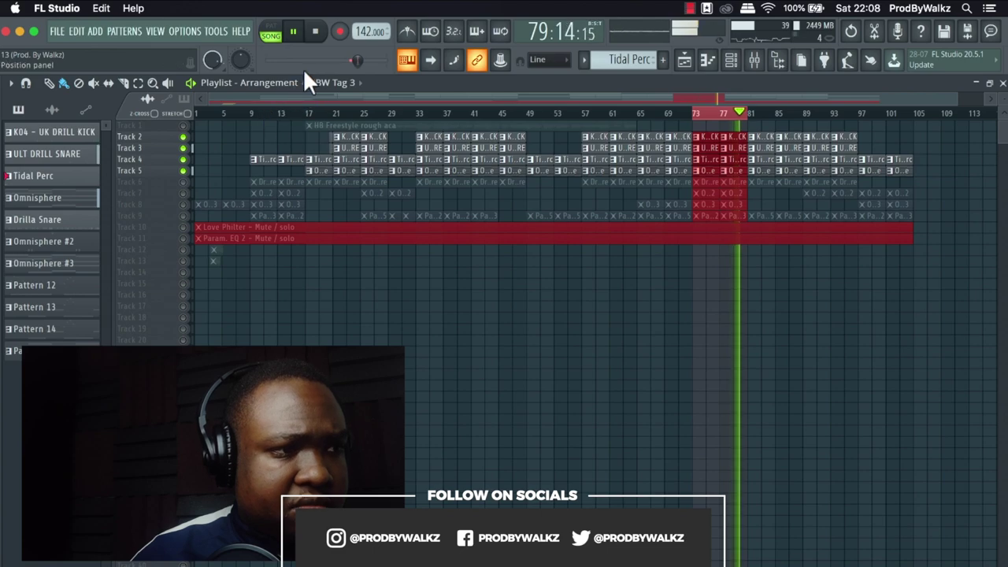
click(322, 35)
click(183, 182)
scroll(193, 197, up, 2)
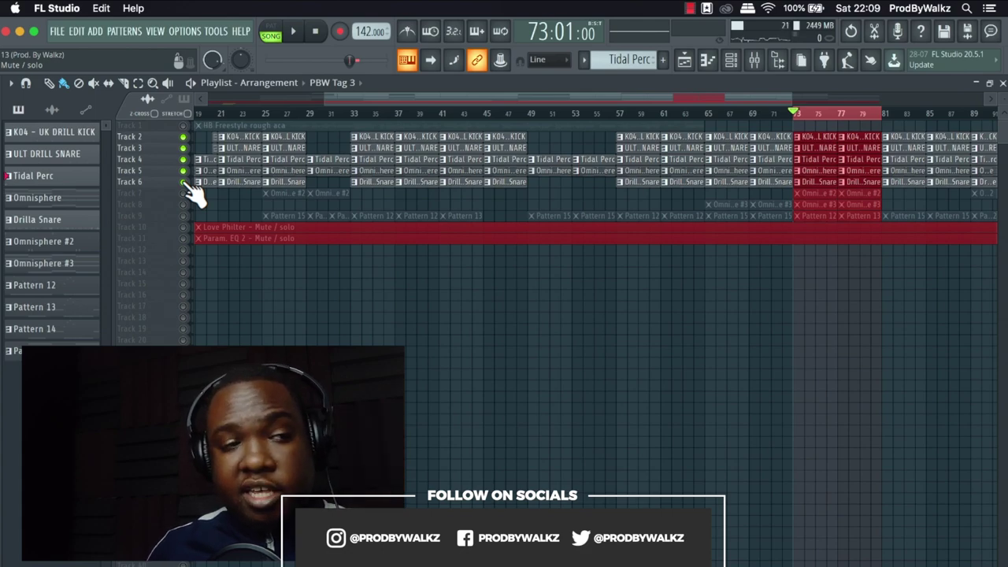
key(space)
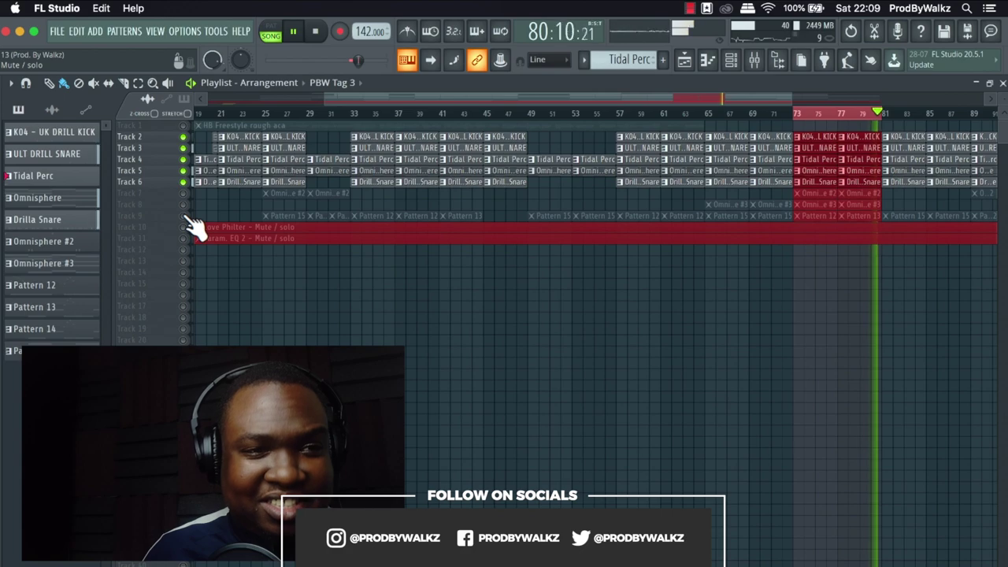
Step: Unmute the pattern-clip track and Omnisphere #2, then solo Omnisphere #2 (Track 7)
click(185, 216)
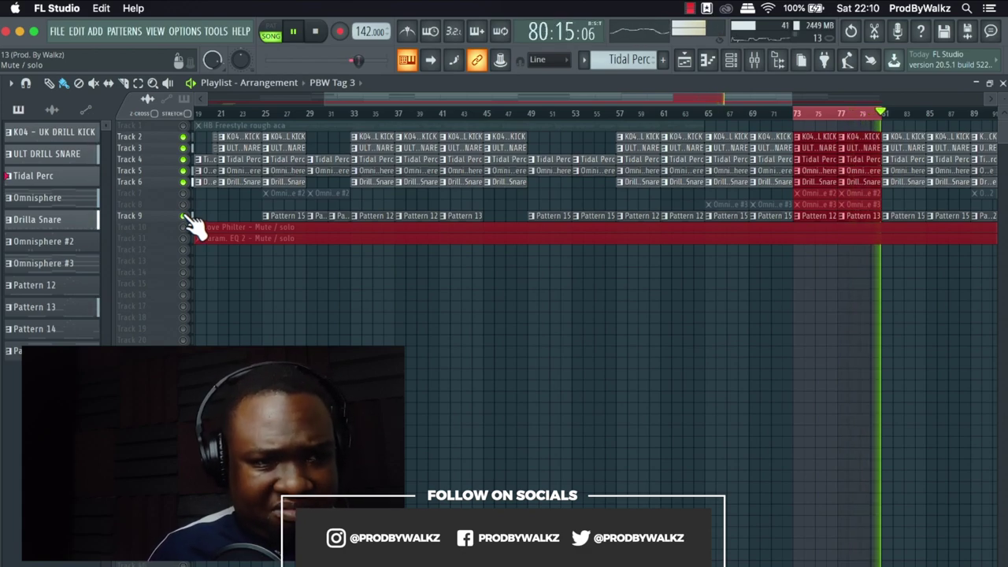
click(183, 194)
key(space)
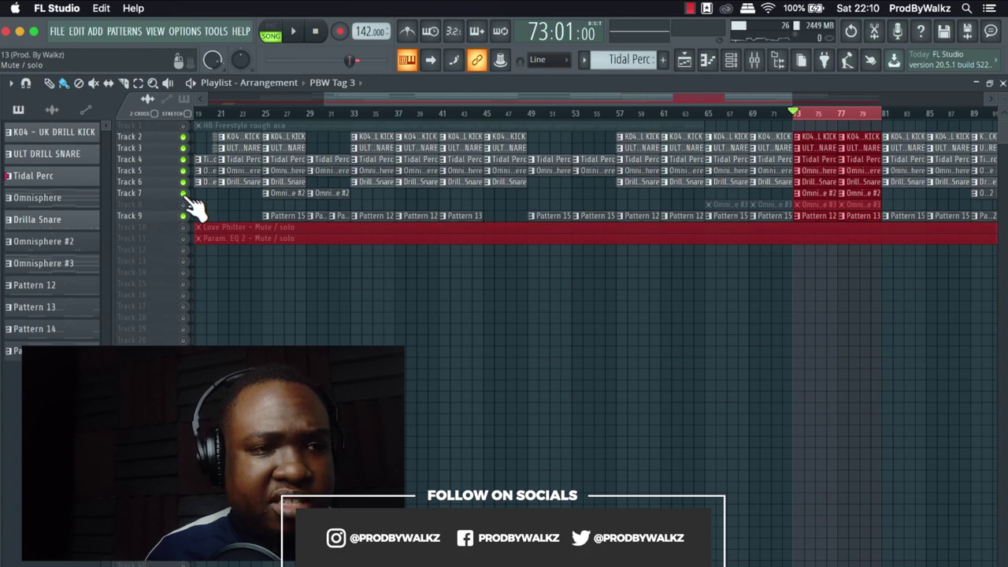
key(space)
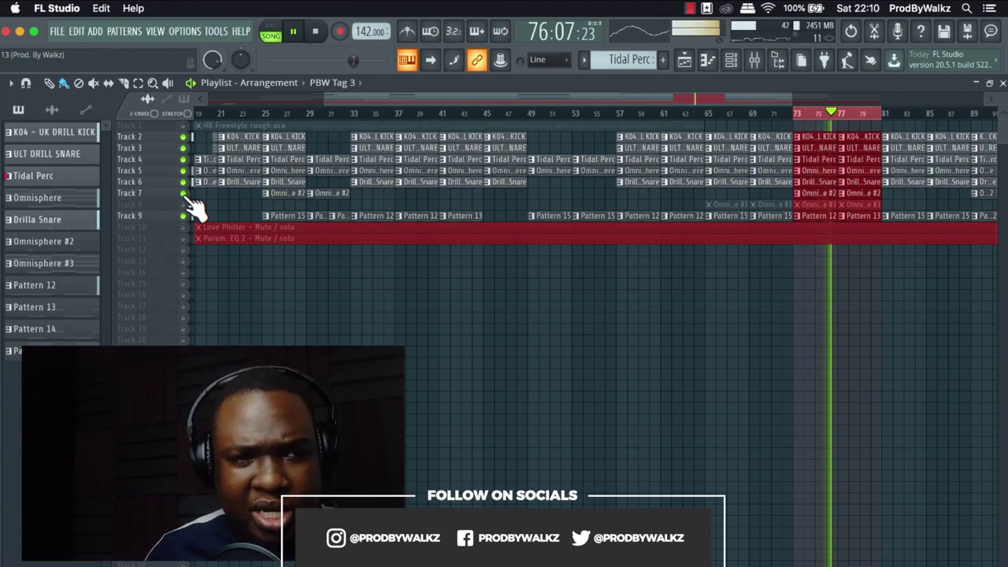
right_click(183, 193)
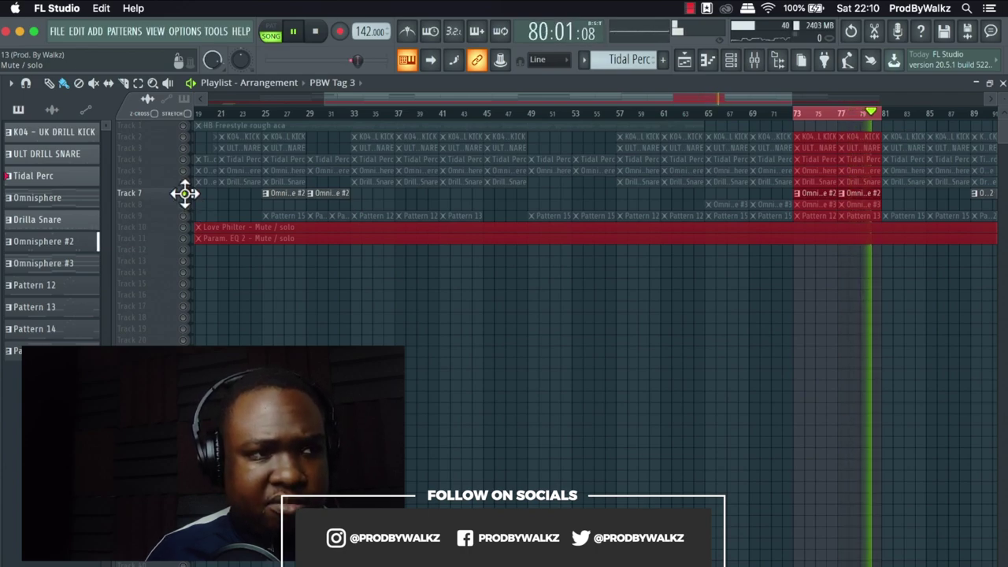
Step: Solo Omnisphere #3 on Track 8 to hear it alone, then unsolo all tracks and stop
click(315, 32)
right_click(182, 204)
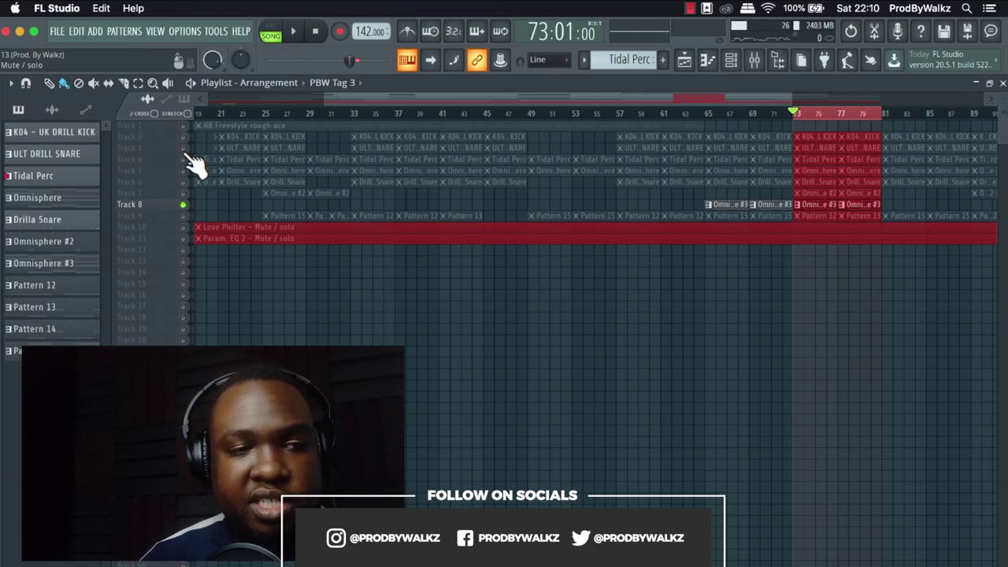
key(space)
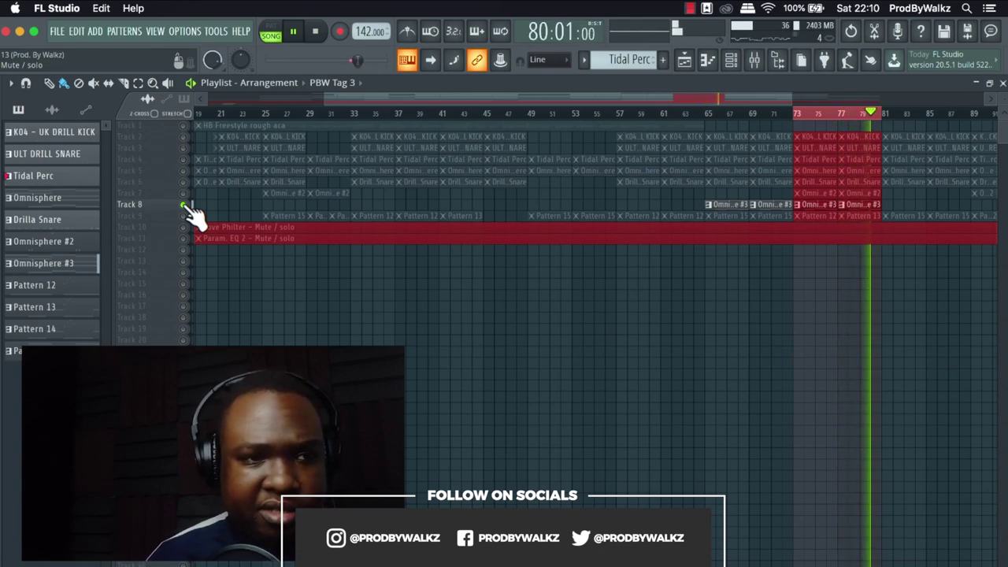
right_click(186, 206)
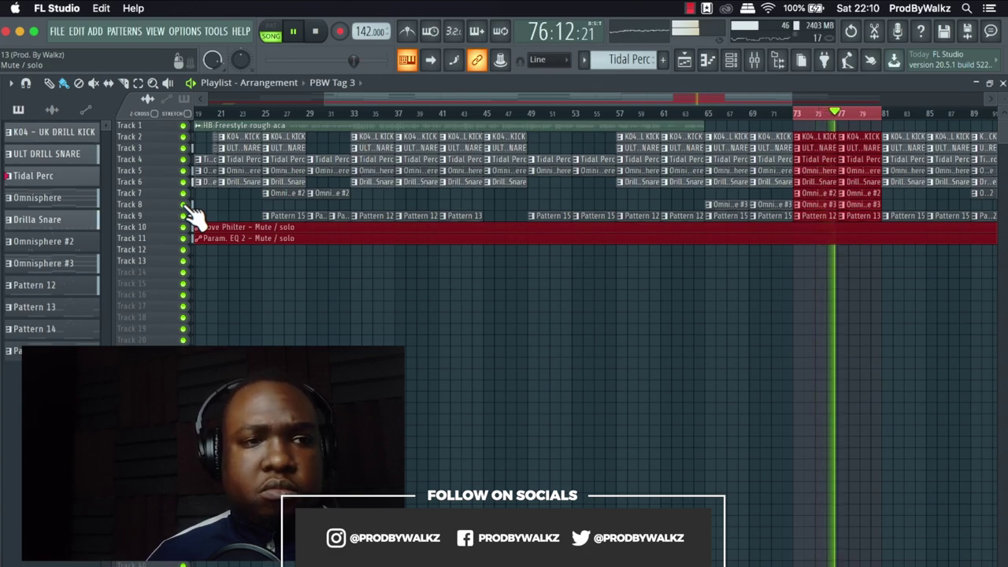
click(314, 33)
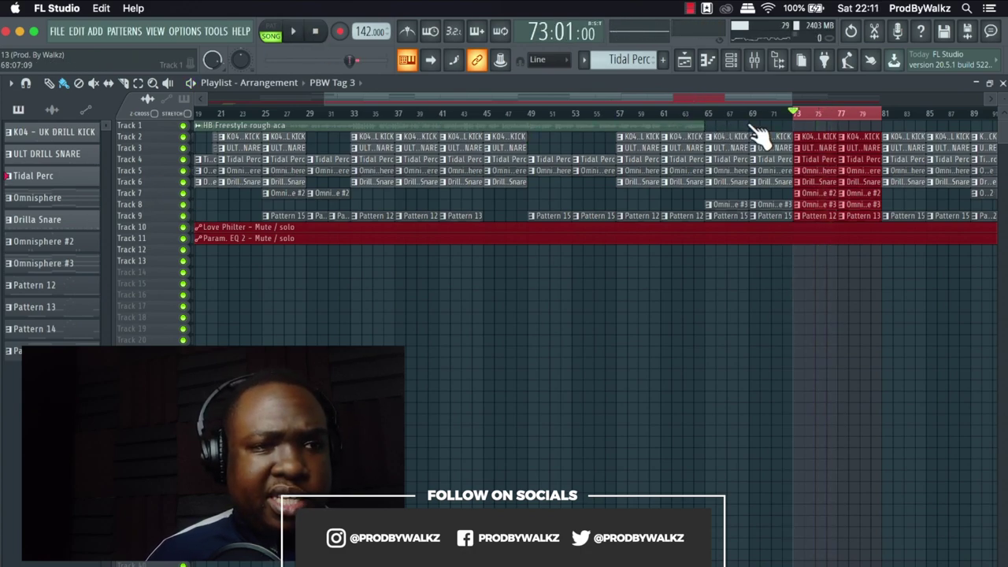
Step: Clear the bar 73–81 loop selection and play the whole arrangement from bar 17
drag(809, 120, 380, 119)
key(space)
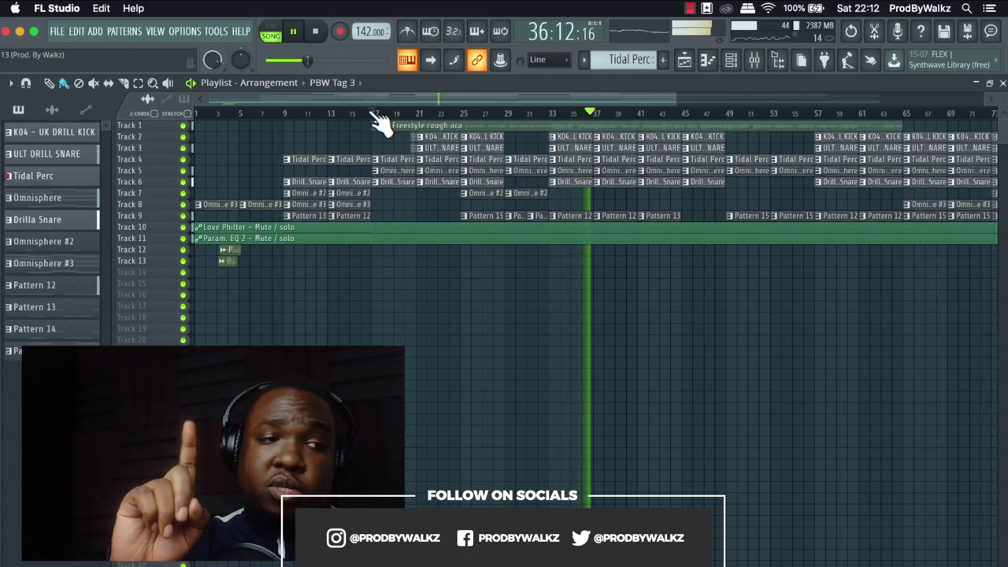
Step: Stop playback and mute Track 1, the HB Freestyle rough aca acapella
click(316, 32)
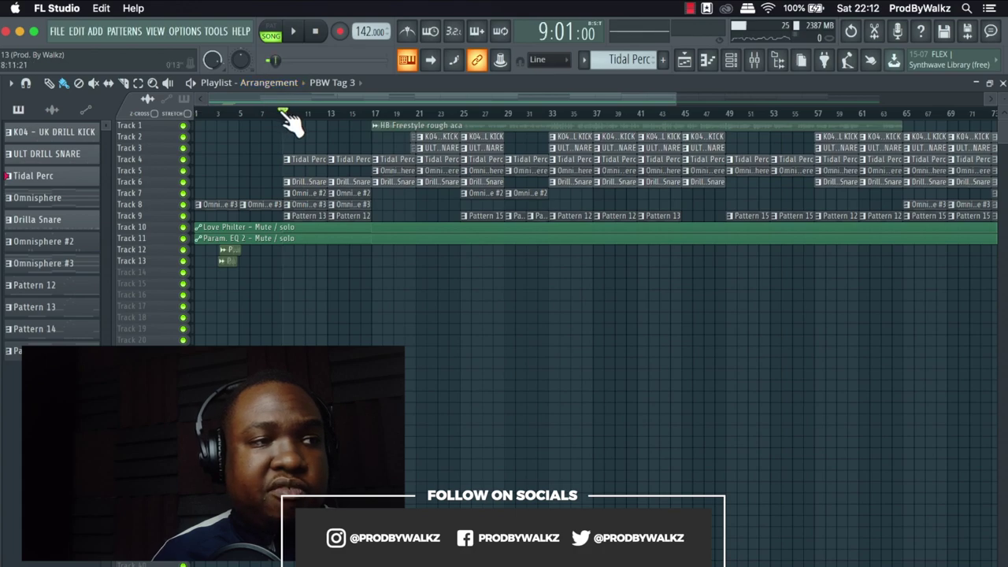
click(184, 126)
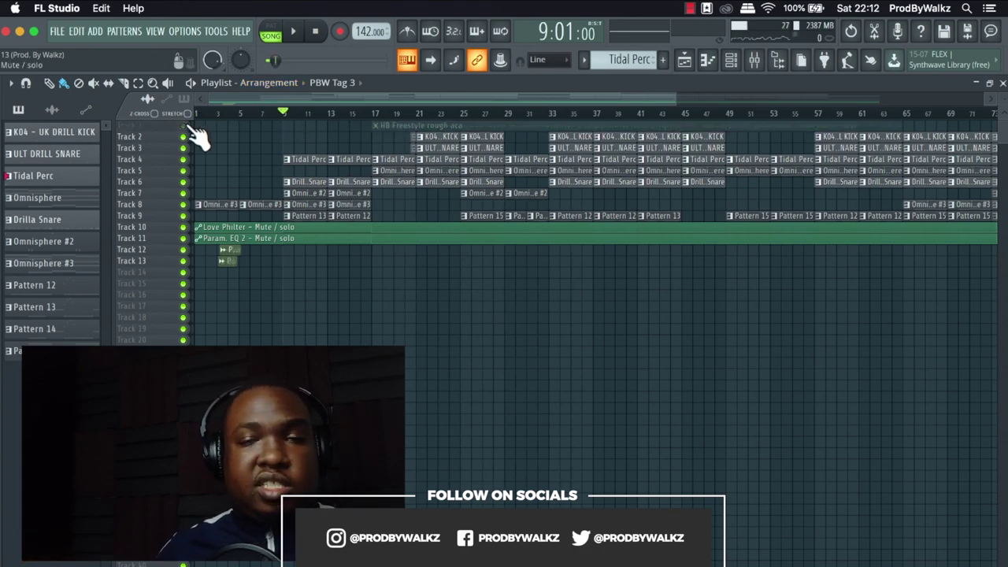